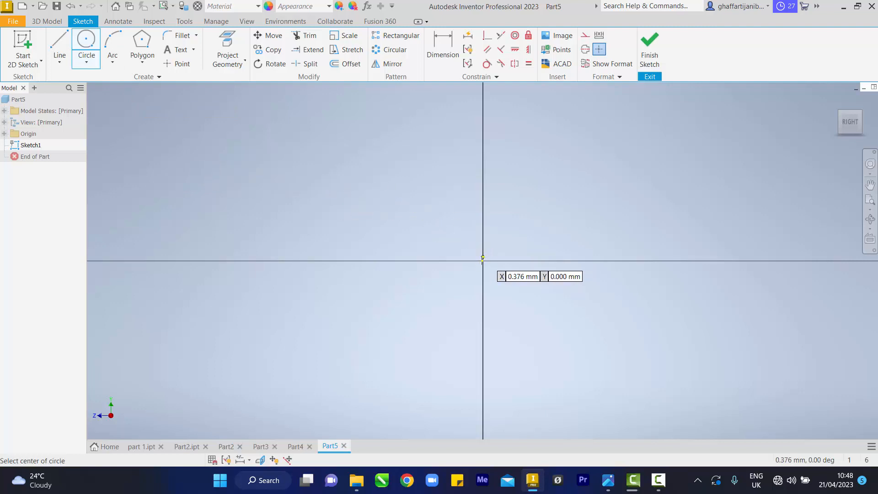
- Draw a 10 mm diameter circle centred on the sketch origin
left_click(483, 260)
type("10")
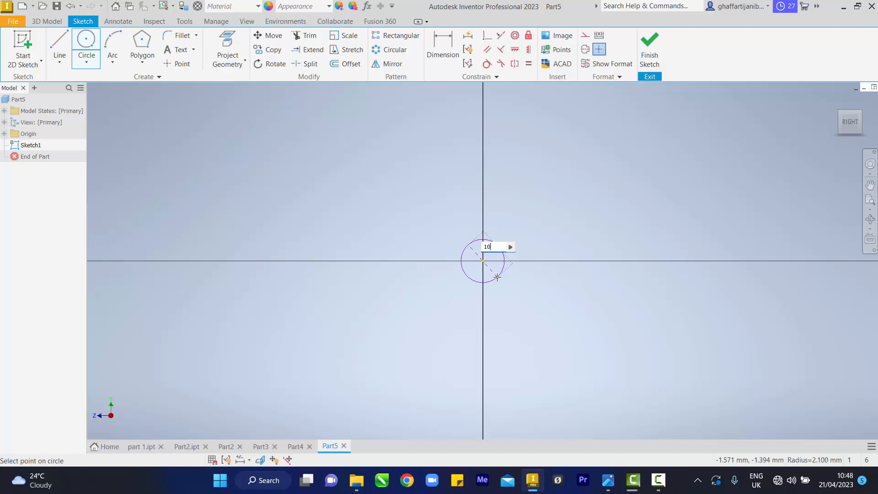
key("Return")
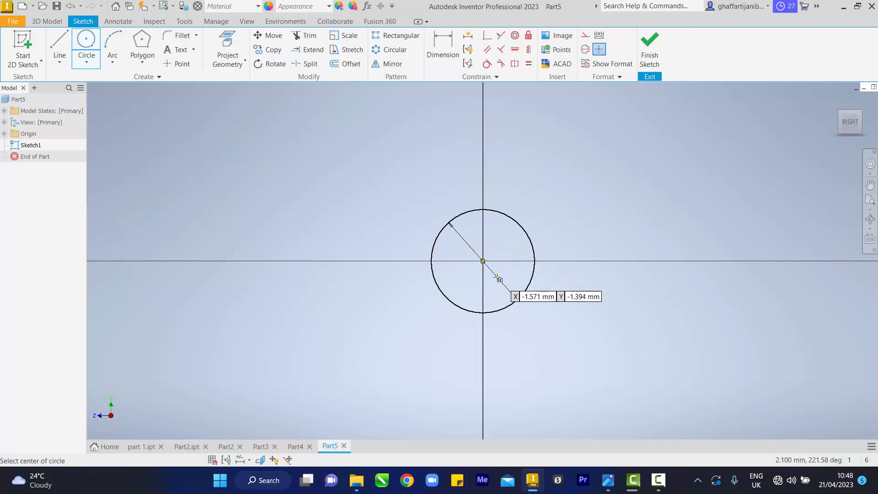
right_click(619, 246)
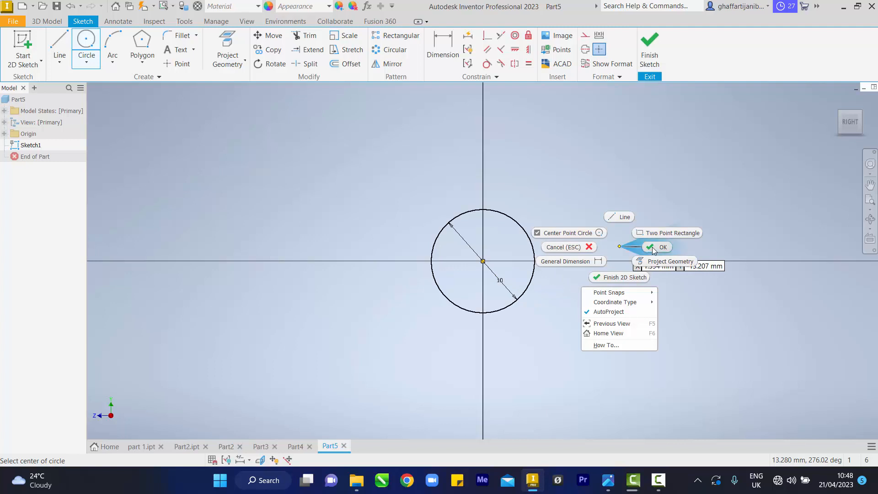
- Add a concentric 8 mm diameter circle at the origin and finish the circle command
left_click(486, 264)
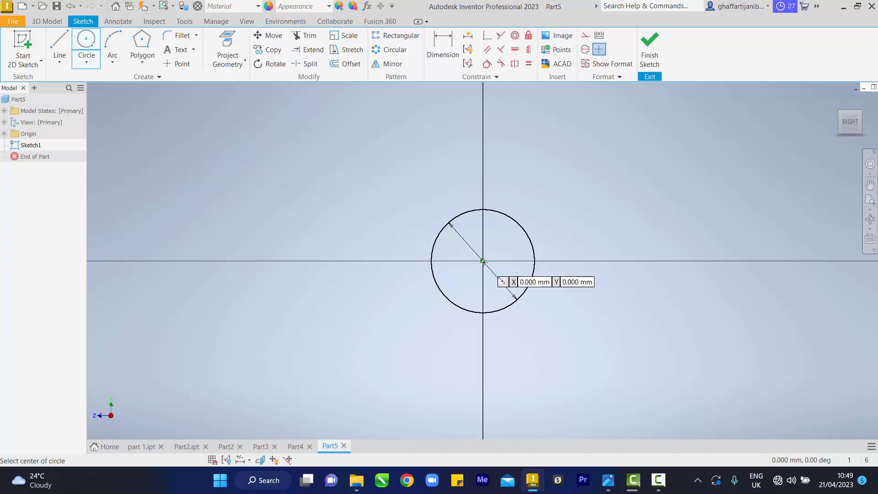
left_click(483, 261)
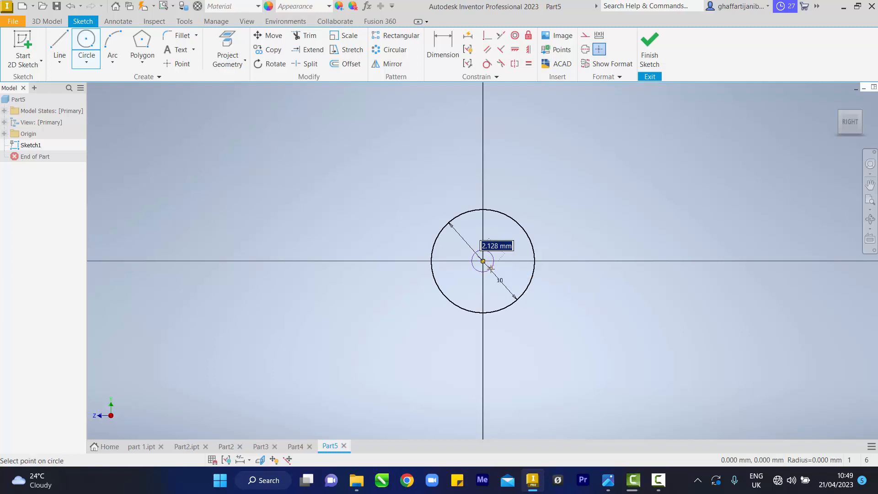
type("u8")
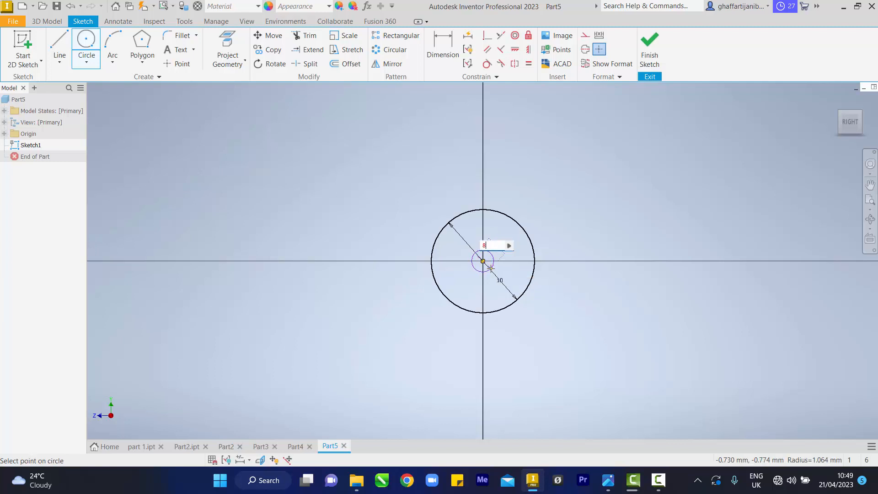
key("Return")
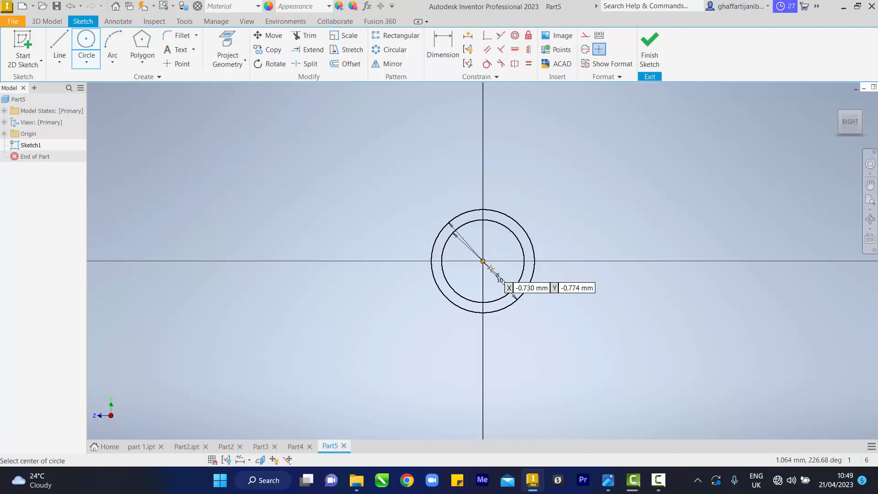
right_click(571, 255)
left_click(608, 255)
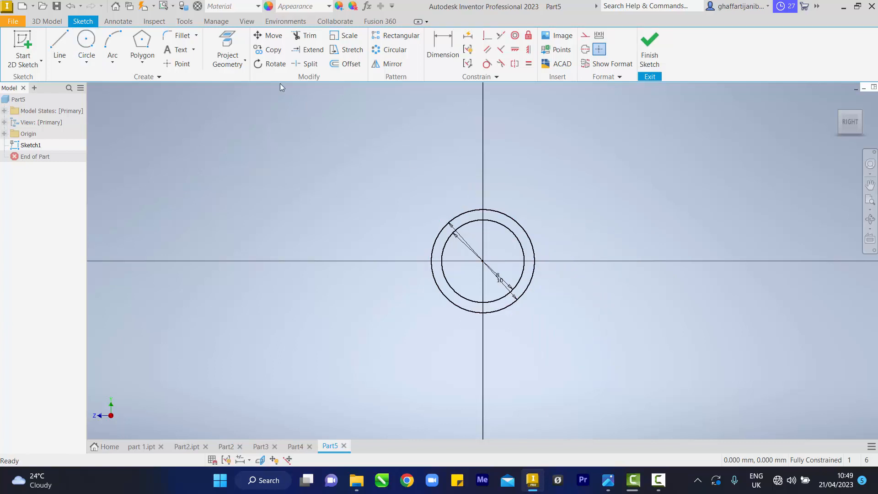
- Draw a vertical line through both circles on the left side of their centre, extending beyond the outer circle at both ends
left_click(59, 46)
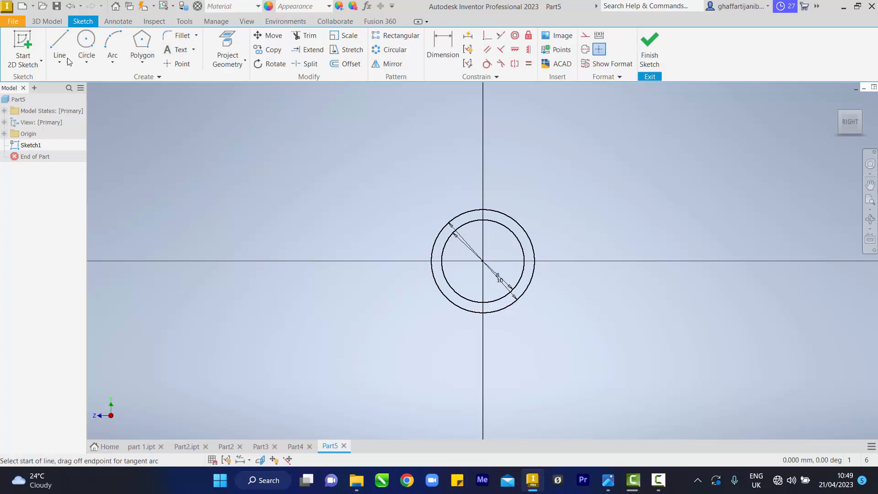
left_click(449, 167)
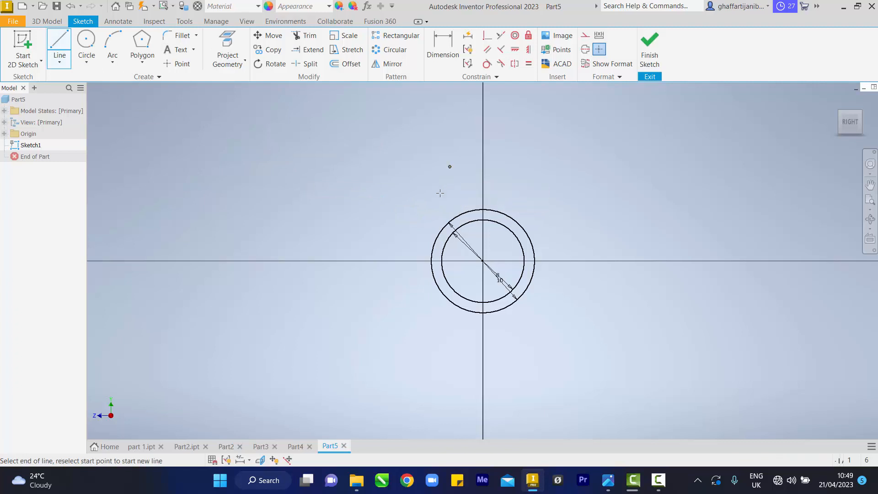
left_click(449, 359)
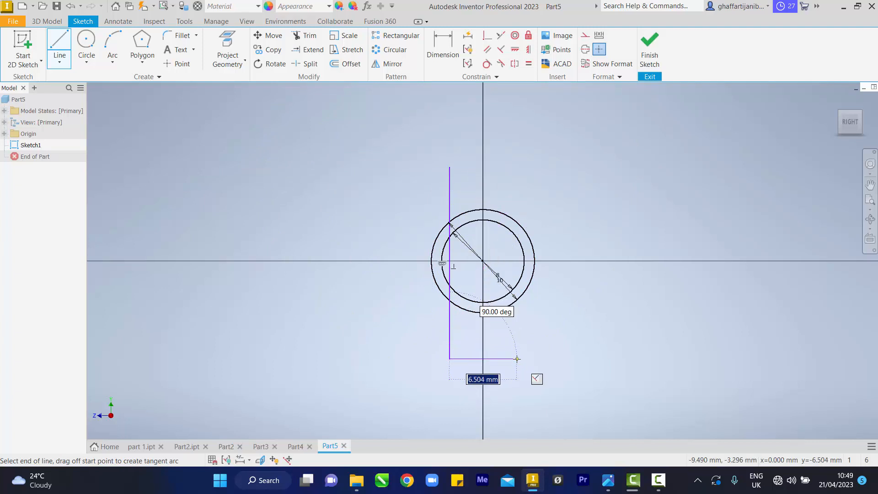
right_click(516, 358)
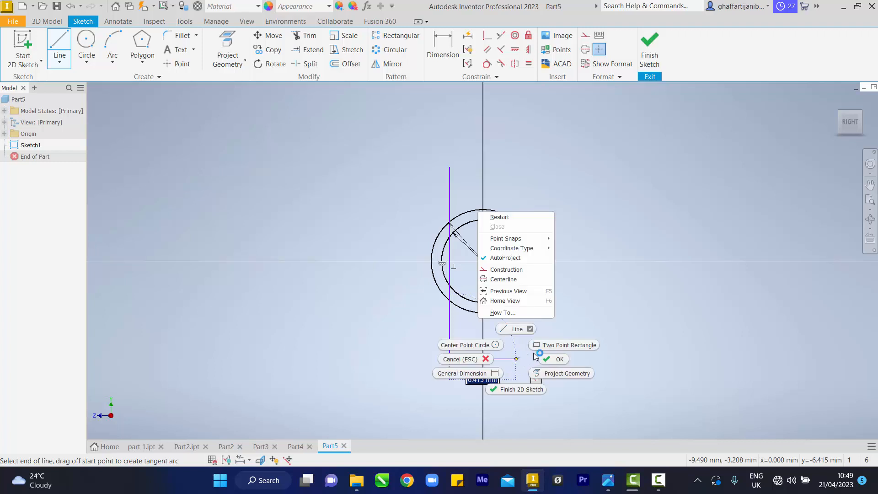
left_click(539, 357)
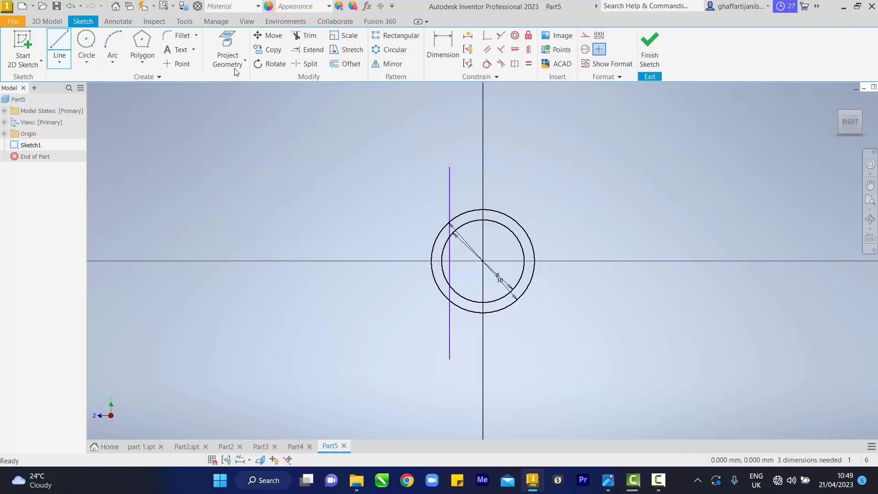
- Draw a second vertical line through both circles on the right side of their centre, starting level with the first line's upper end
left_click(59, 46)
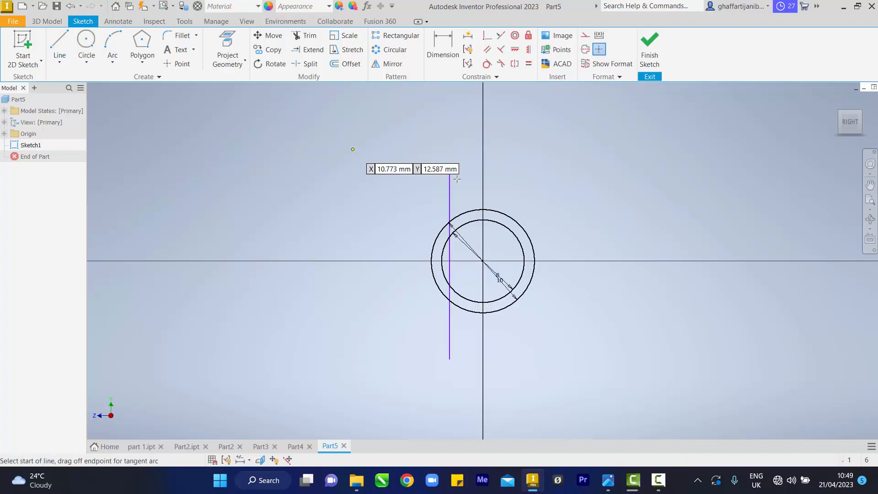
left_click(515, 167)
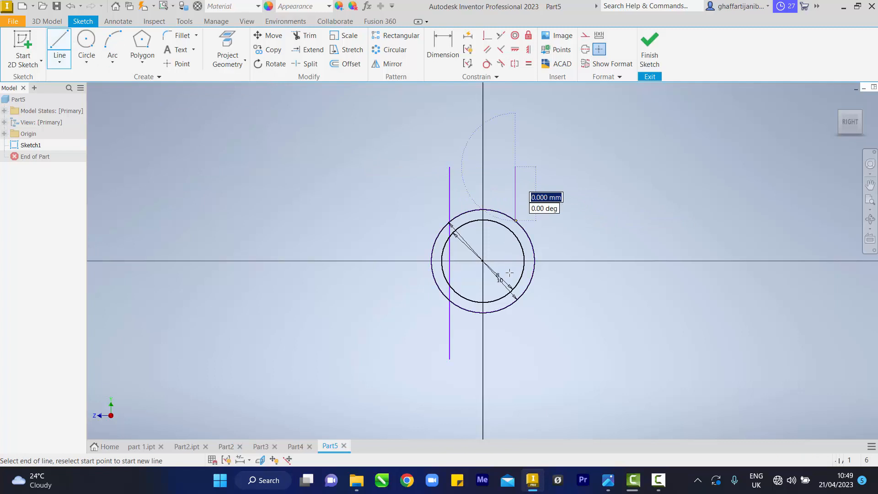
left_click(516, 348)
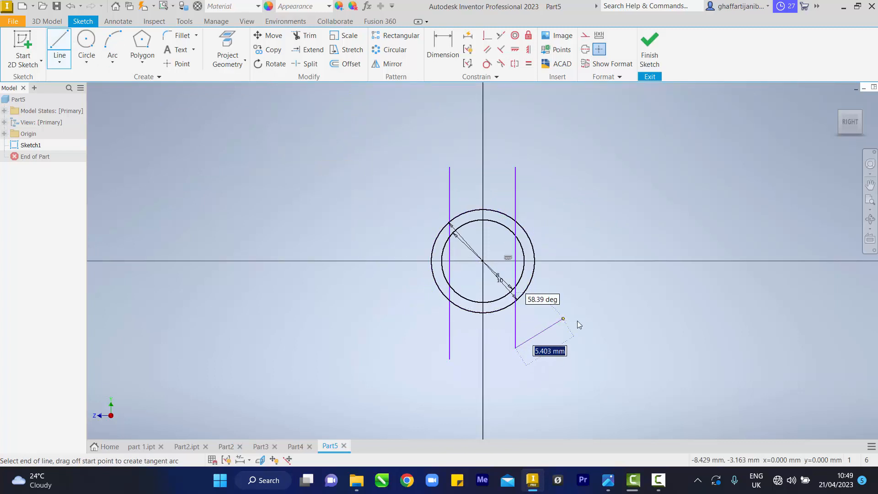
right_click(563, 319)
left_click(589, 320)
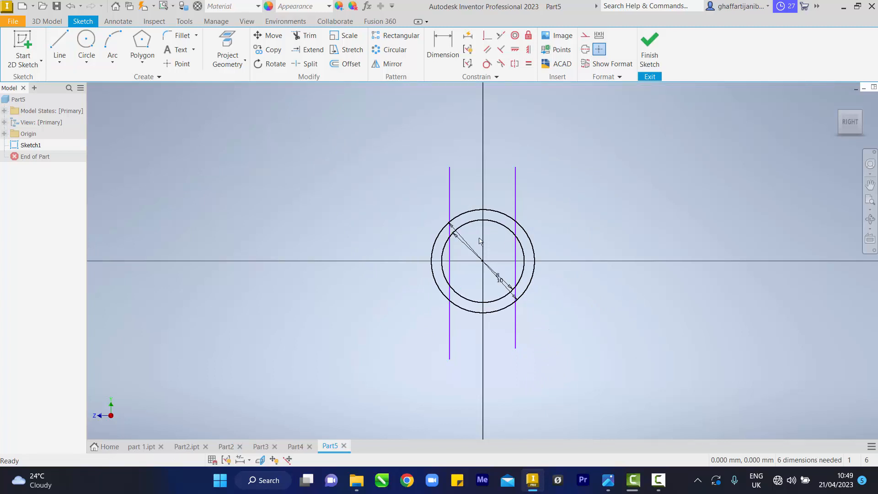
- Draw a vertical construction line on the centre axis, from above the circles to just below their centre
left_click(59, 46)
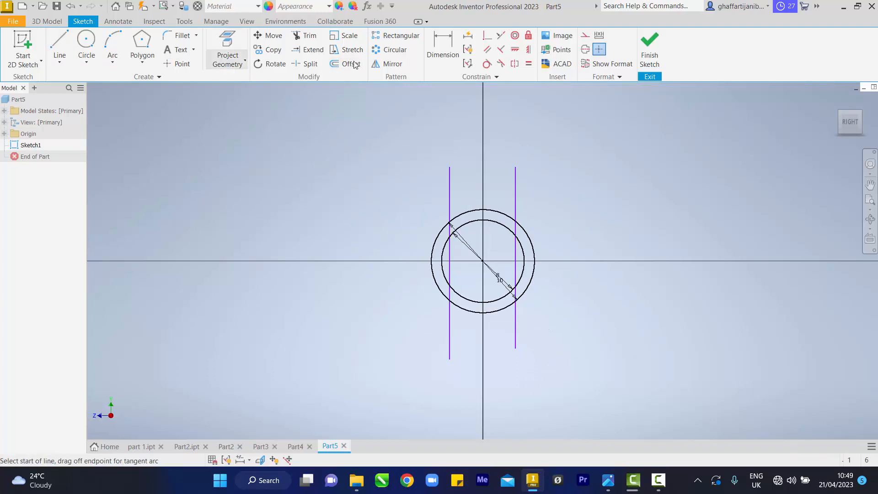
left_click(585, 35)
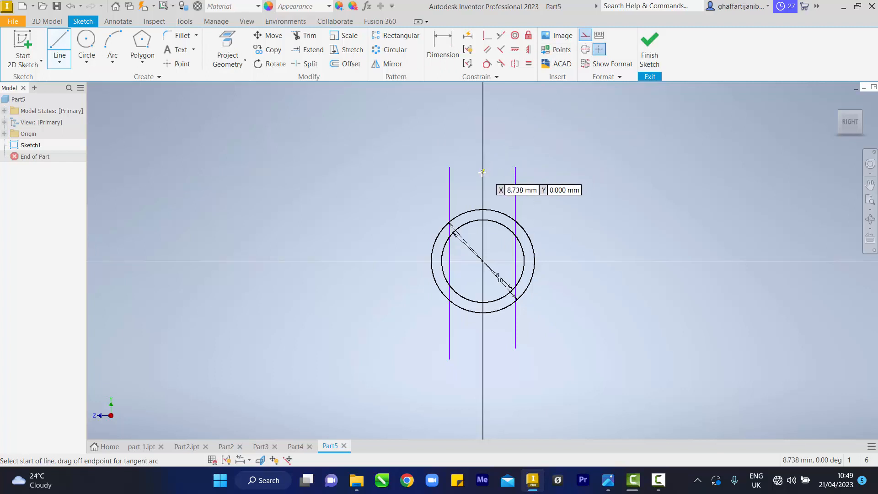
left_click(483, 198)
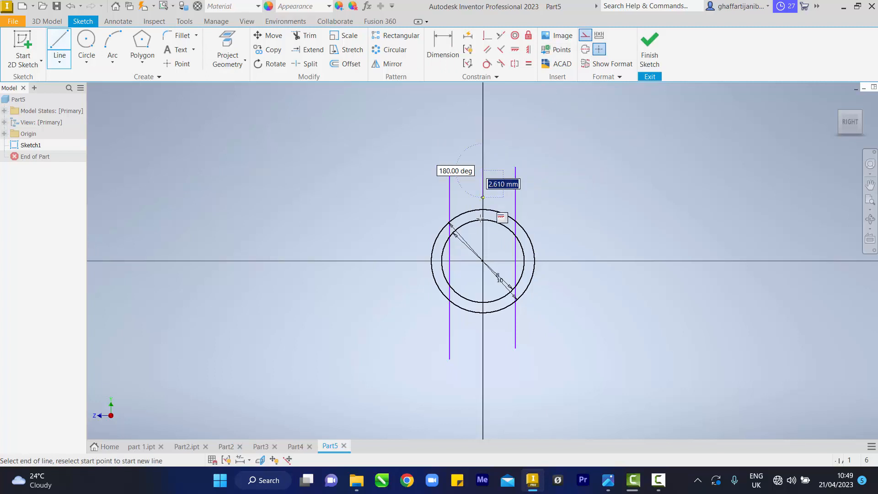
double_click(483, 273)
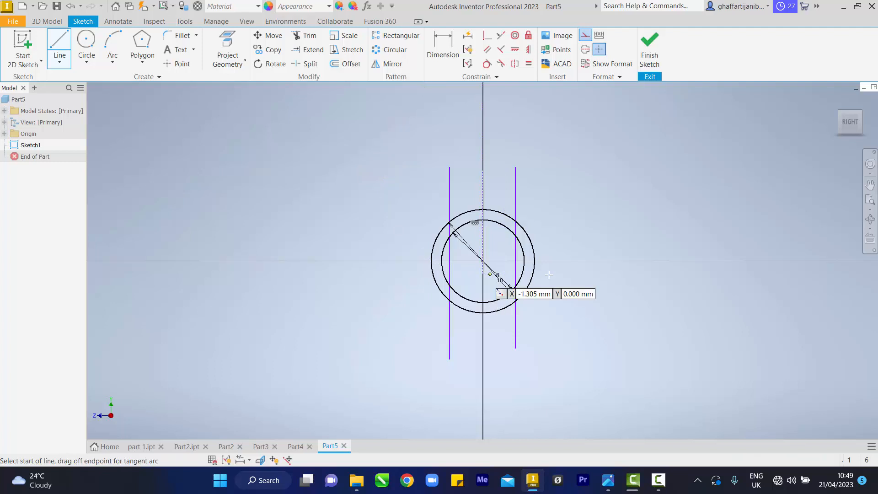
right_click(593, 274)
left_click(641, 268)
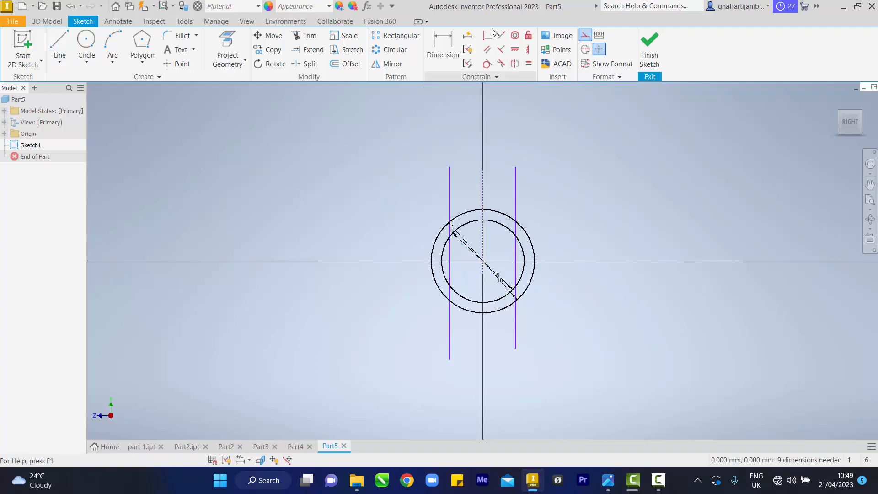
- Dimension the distance between the two vertical lines as 5 mm
left_click(442, 43)
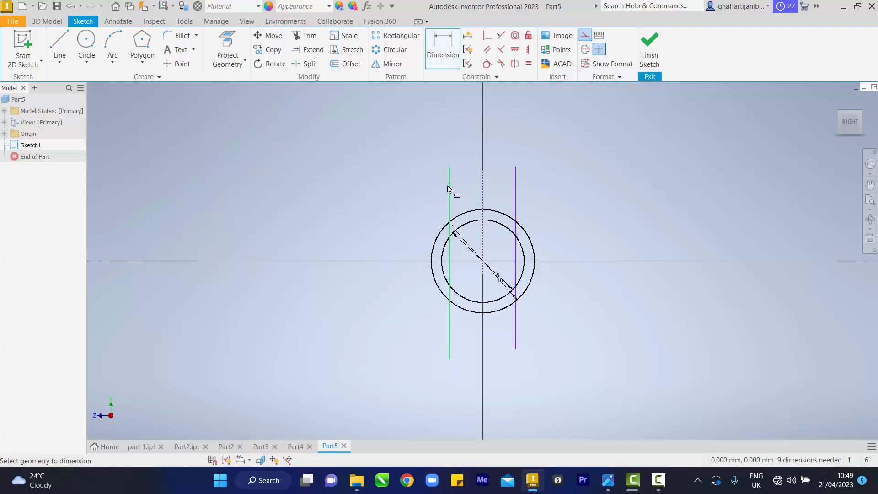
left_click(515, 192)
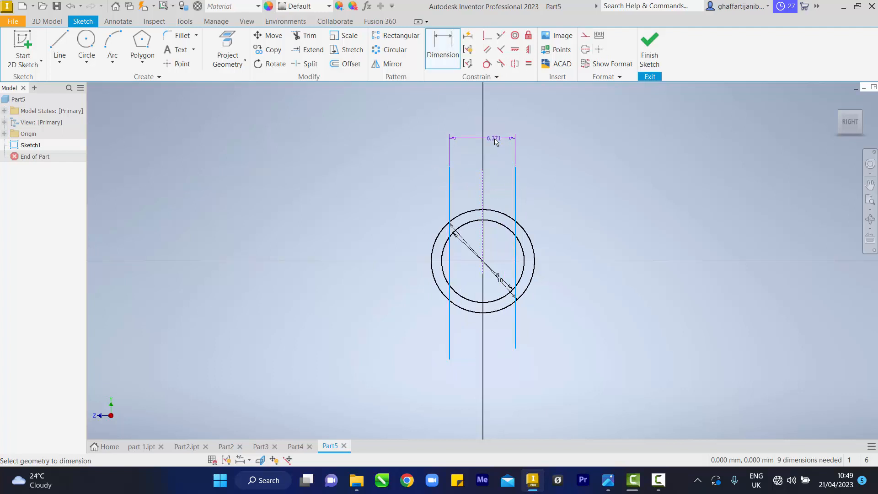
left_click(482, 140)
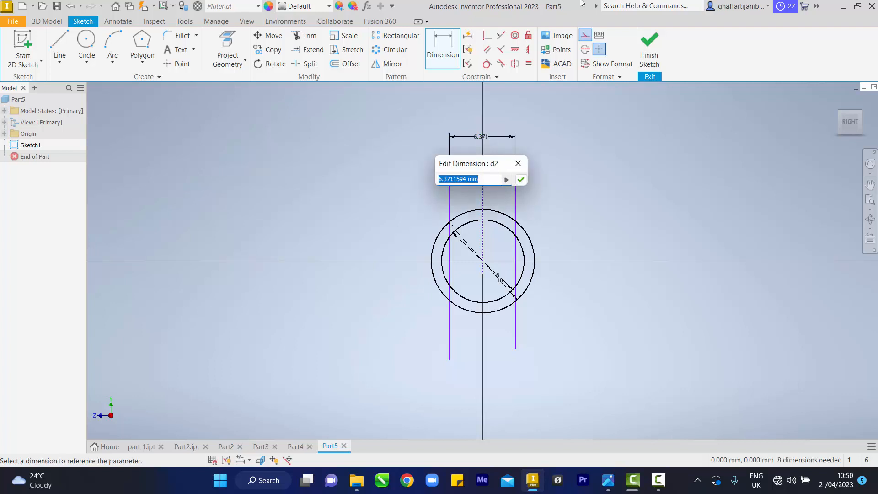
type("5")
key("Return")
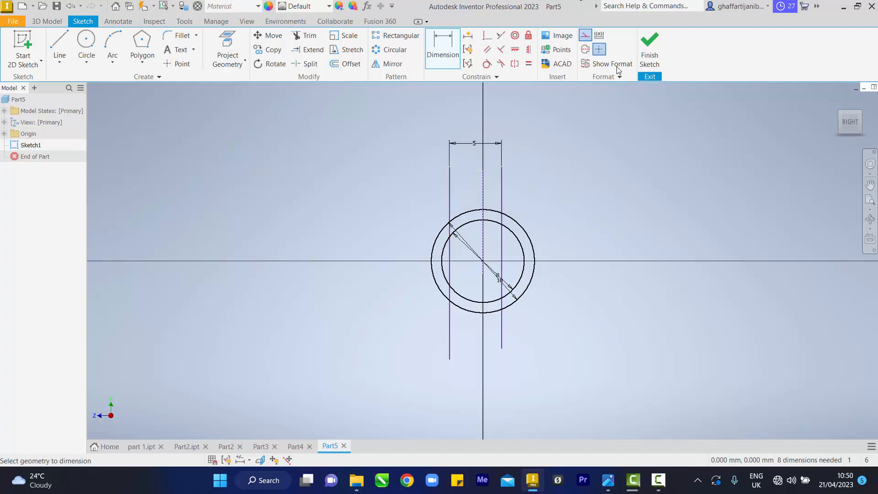
- Apply a symmetric constraint to the two vertical lines about the central construction line
left_click(515, 64)
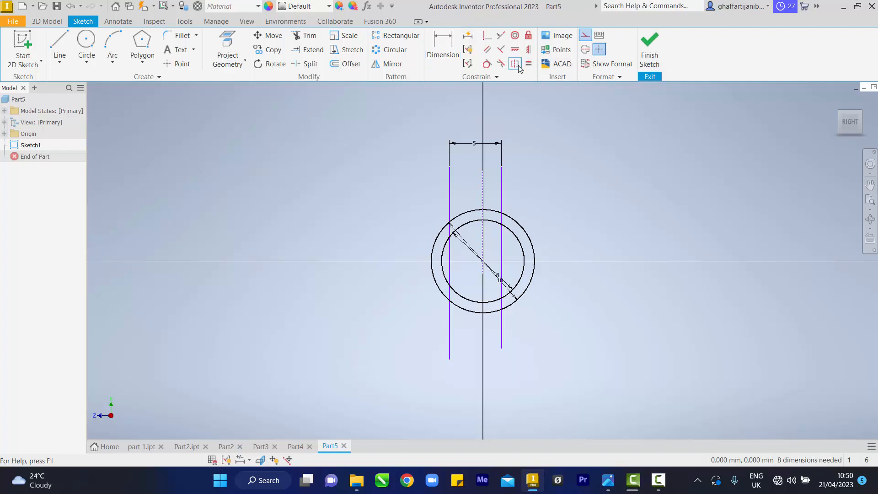
left_click(501, 247)
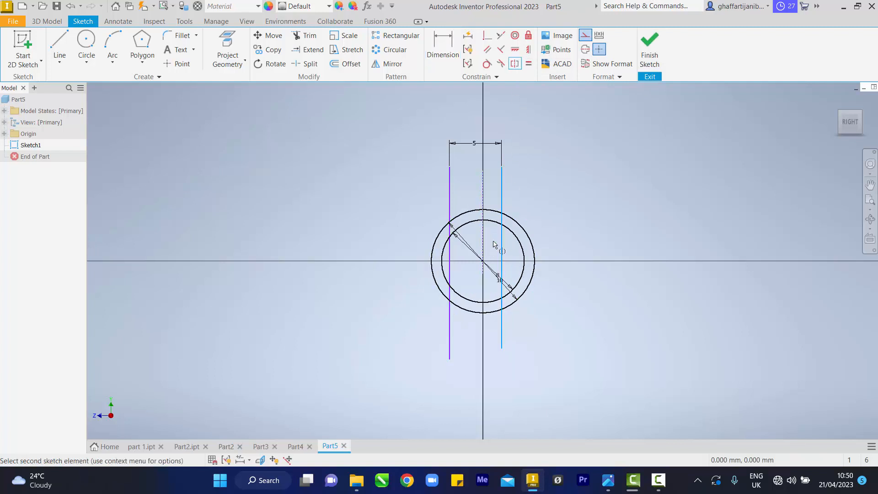
left_click(450, 249)
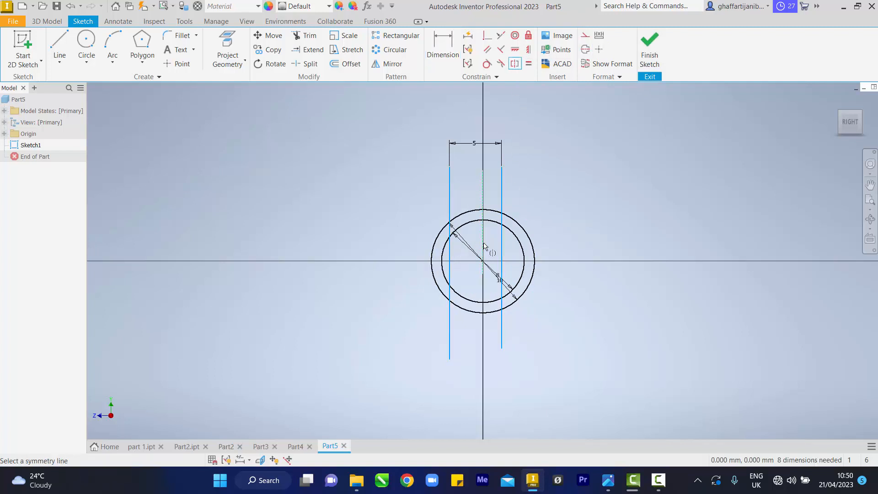
left_click(483, 246)
right_click(555, 254)
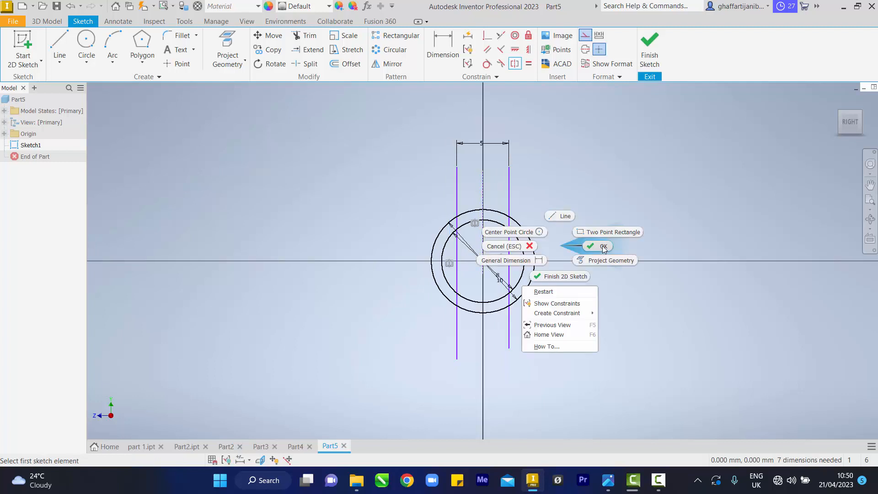
left_click(603, 247)
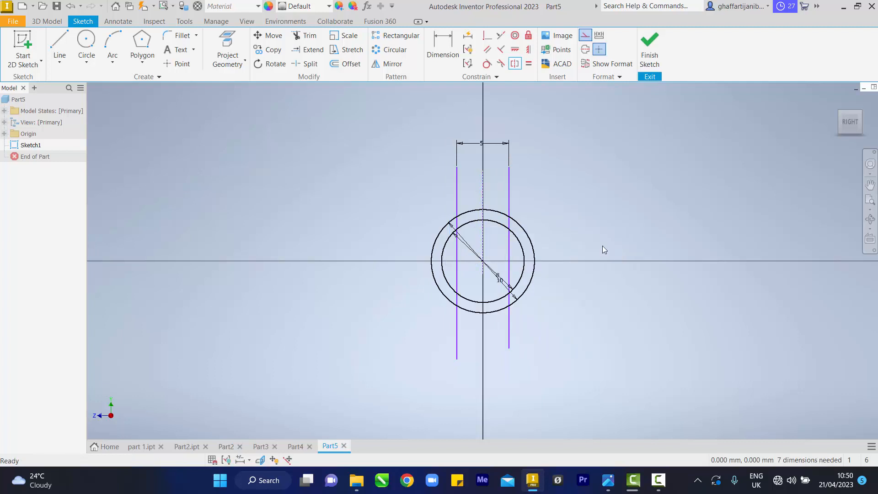
- Trim the two vertical lines above the outer circle and remove the central construction line
left_click(314, 36)
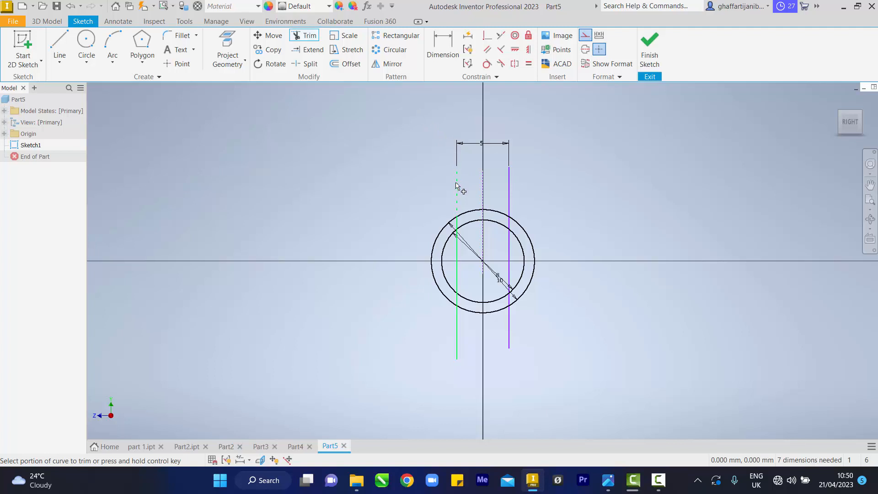
left_click(511, 199)
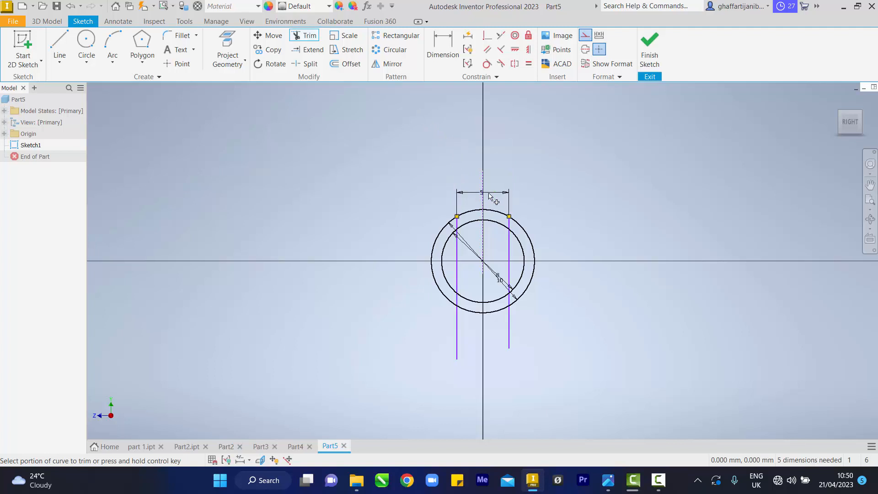
left_click(482, 205)
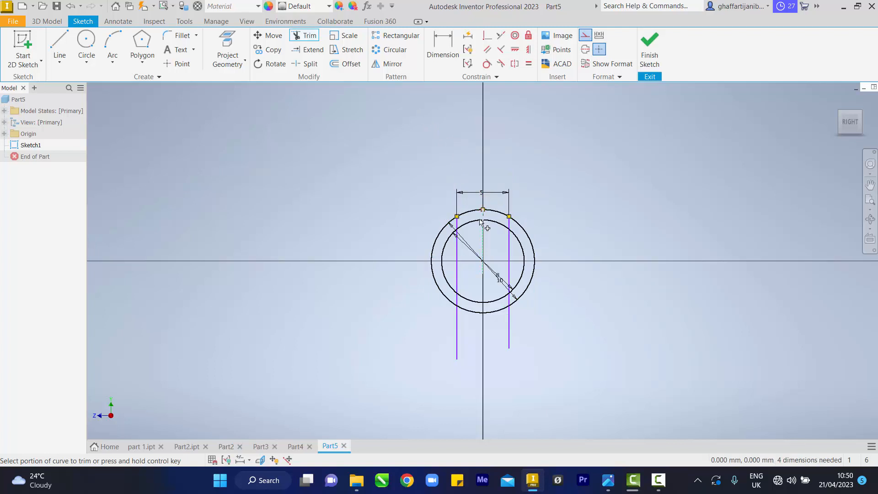
left_click(484, 245)
- Trim the remaining line portions outside the inner circle and its two side arcs to leave a flat-sided inner profile, and finish the sketch
left_click(457, 225)
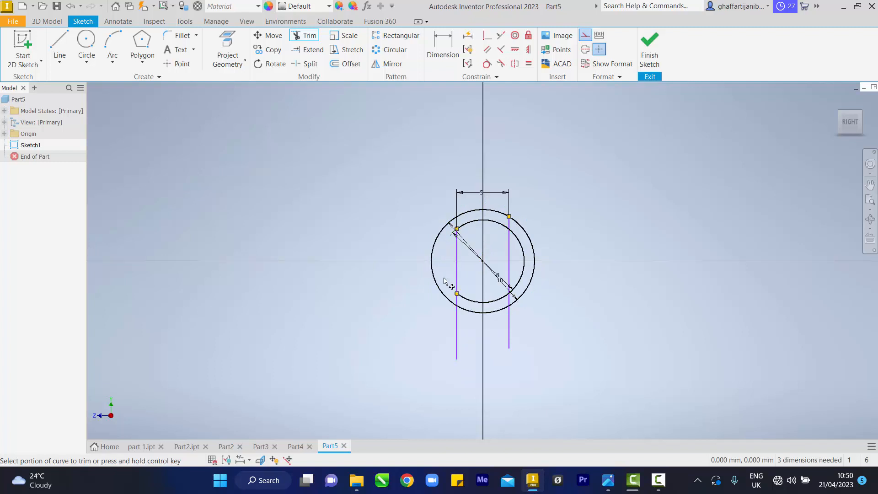
left_click(457, 320)
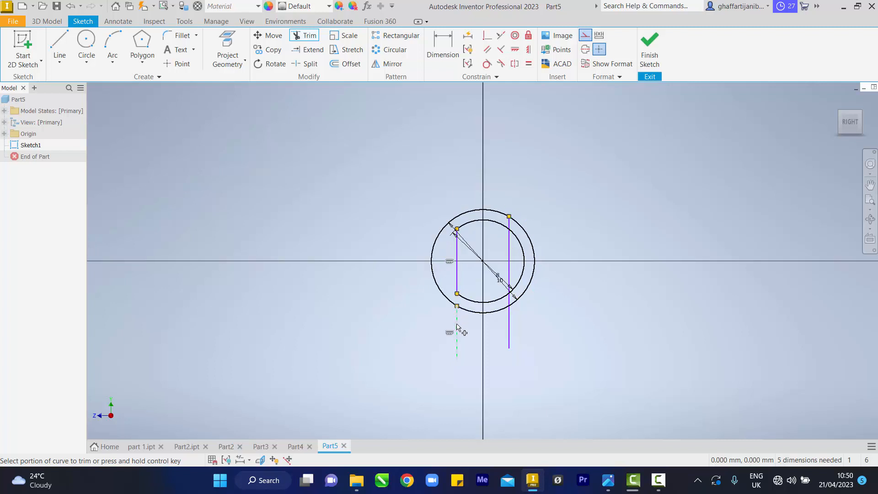
left_click(509, 299)
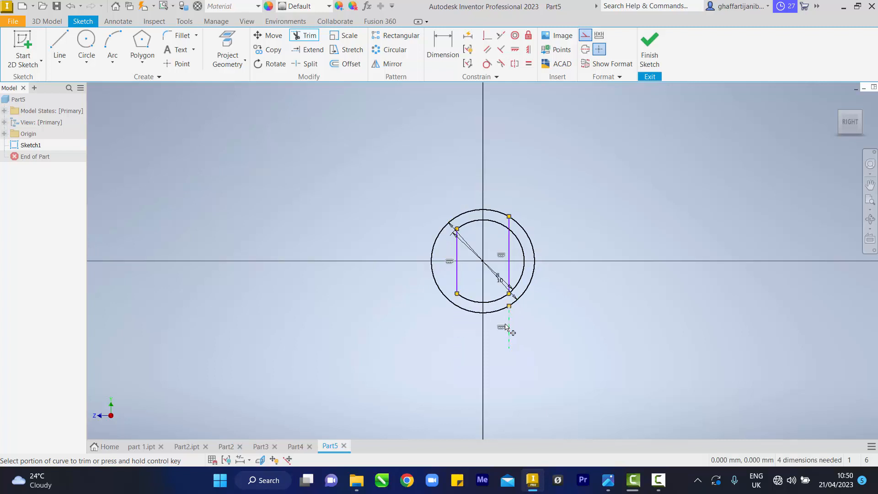
left_click(506, 330)
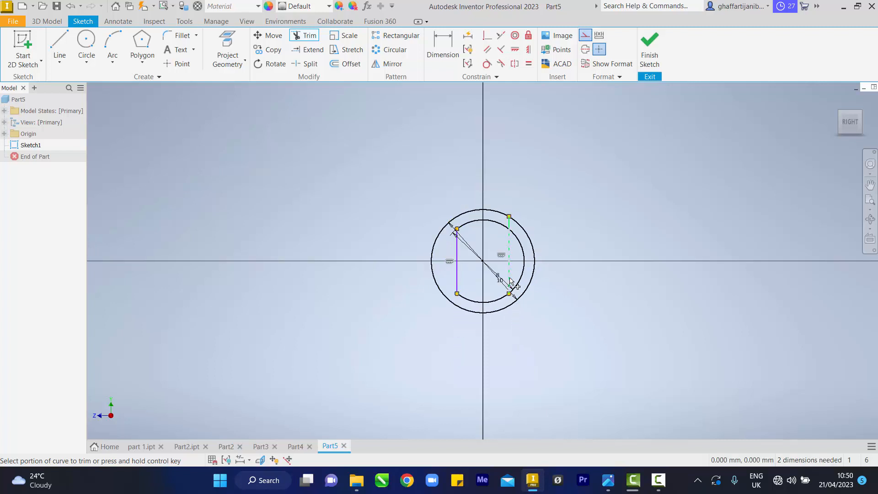
left_click(509, 224)
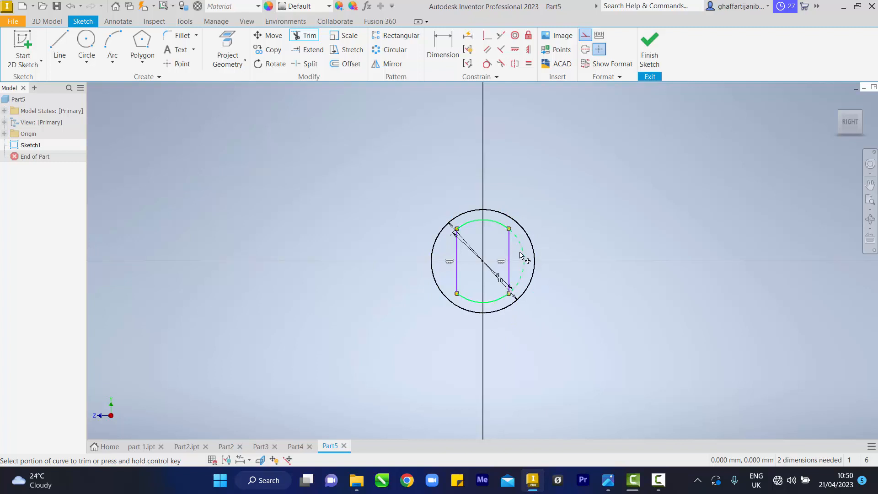
left_click(520, 253)
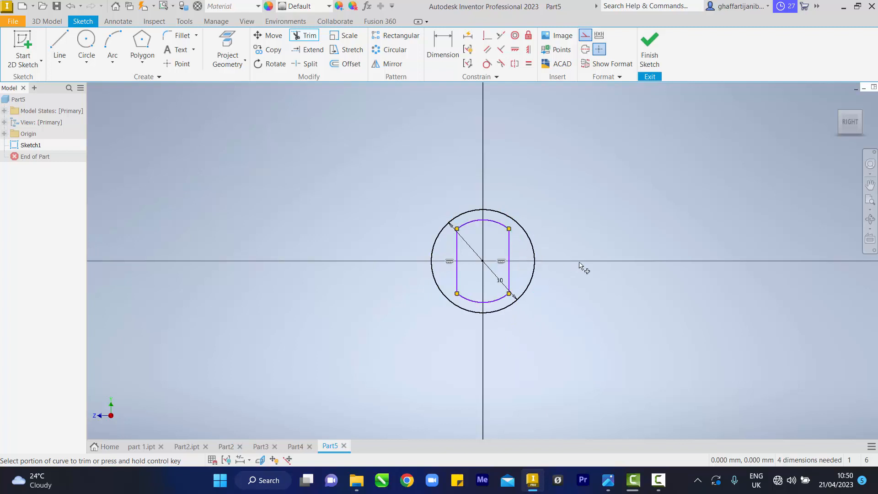
right_click(606, 226)
left_click(645, 223)
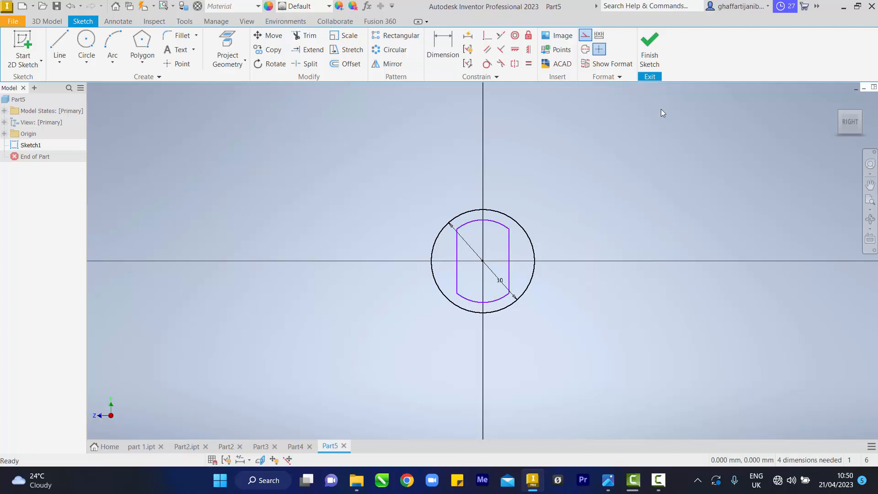
left_click(652, 56)
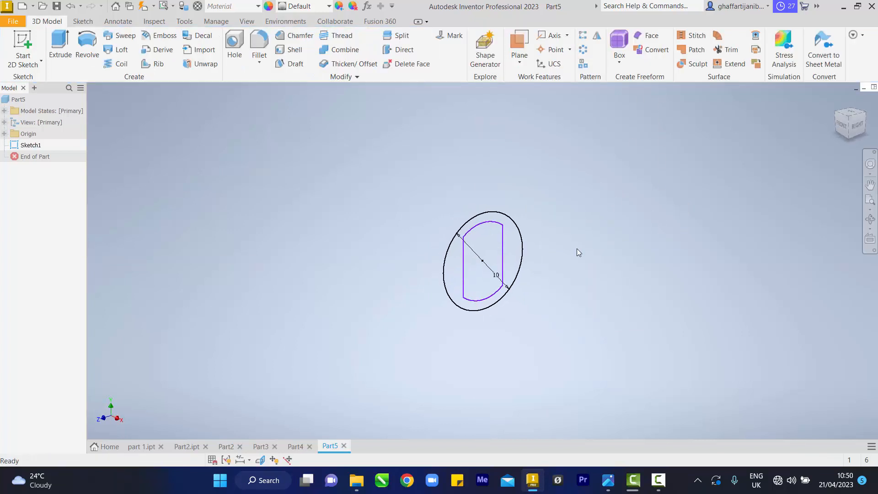
- Extrude the outer ring and the inner flat-sided profile together 6 mm in the flipped direction to form the bolt head
left_click(60, 46)
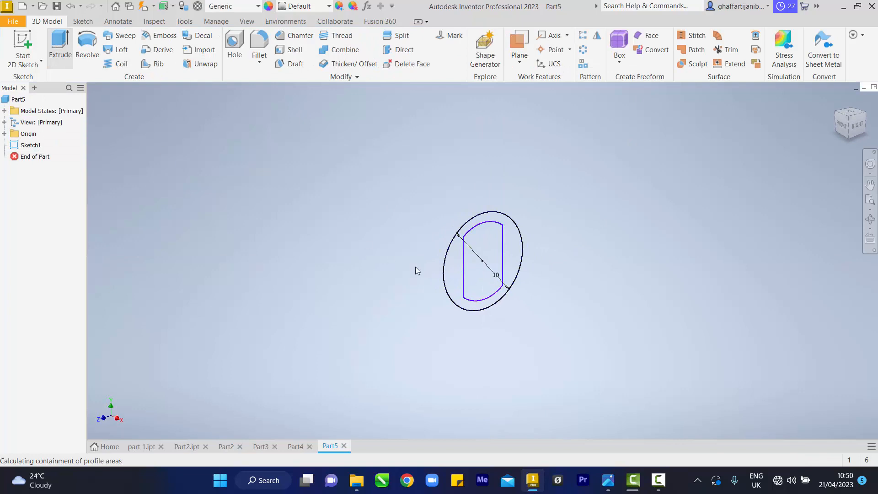
left_click(450, 275)
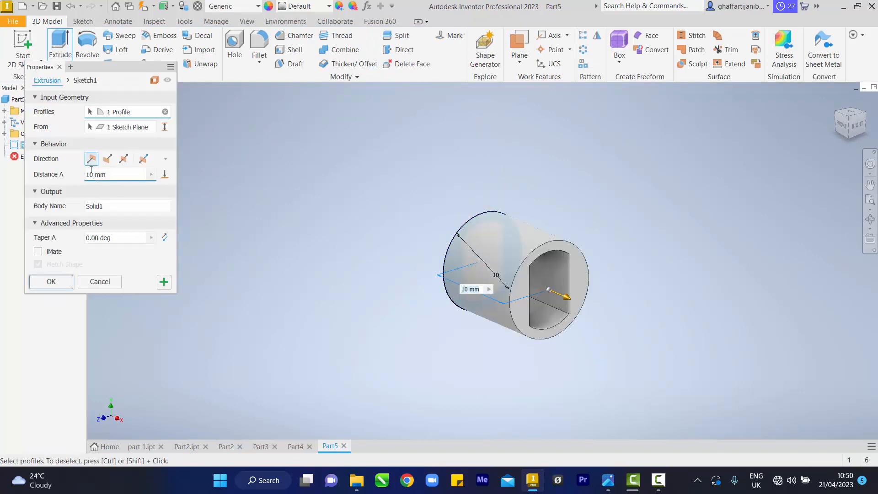
left_click(108, 160)
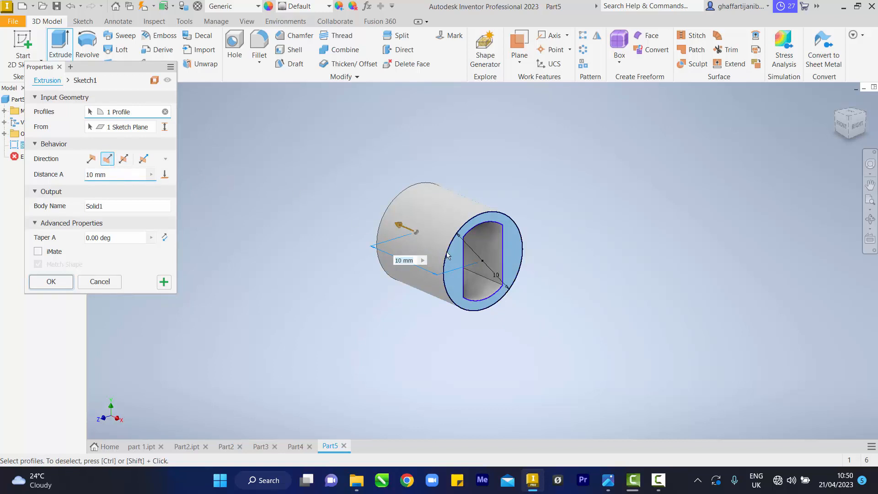
left_click(488, 264)
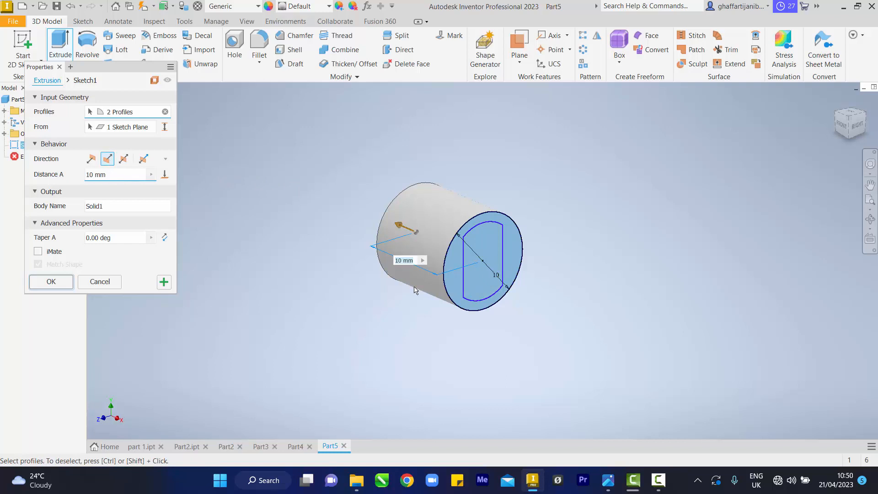
left_click(114, 178)
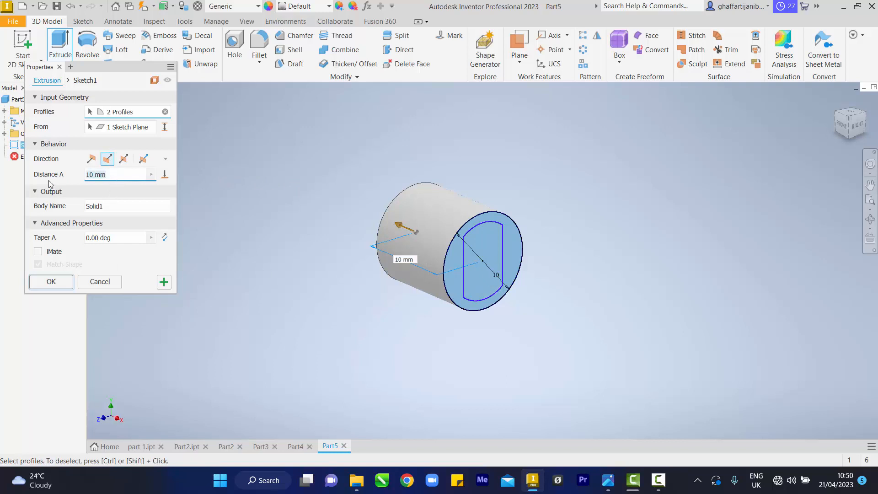
type("6")
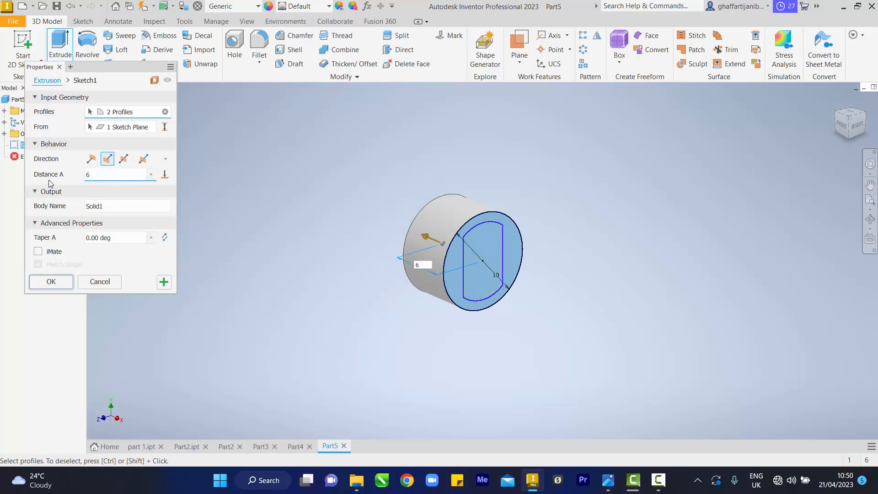
left_click(165, 282)
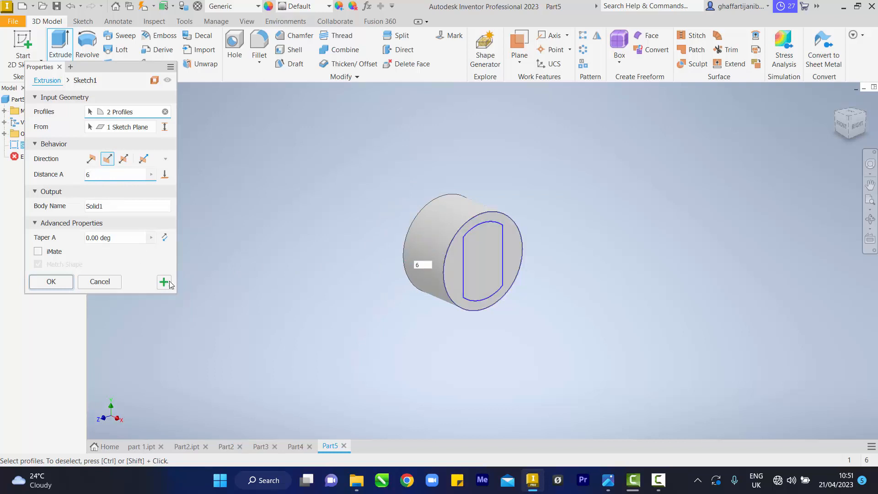
- Extrude the inner flat-sided profile 90 mm away from the head, joined to it, and show the whole part in the home view
left_click(474, 284)
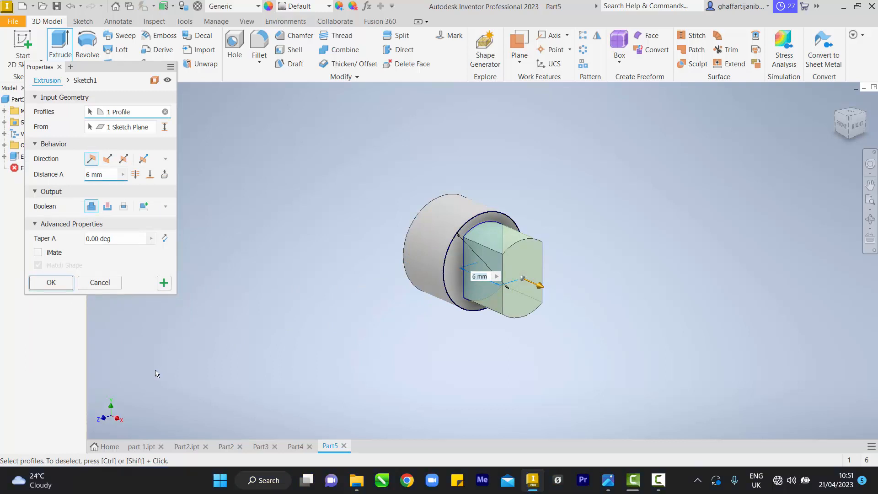
type("10")
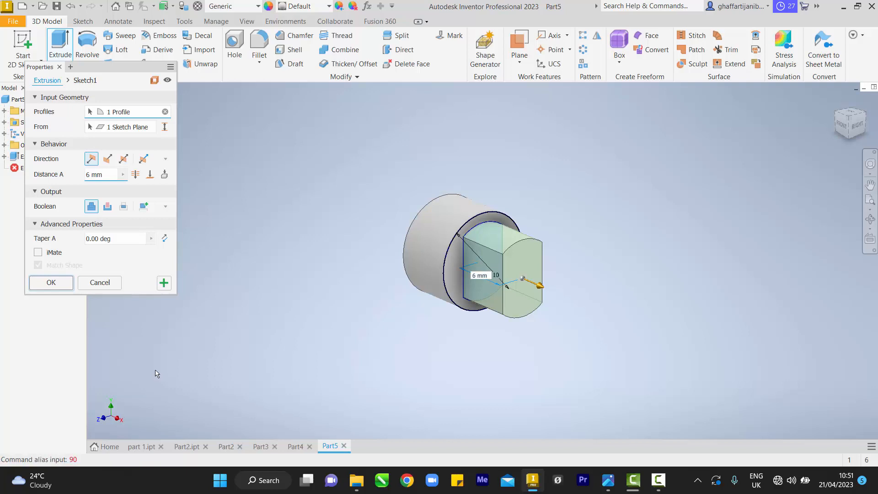
left_click(481, 278)
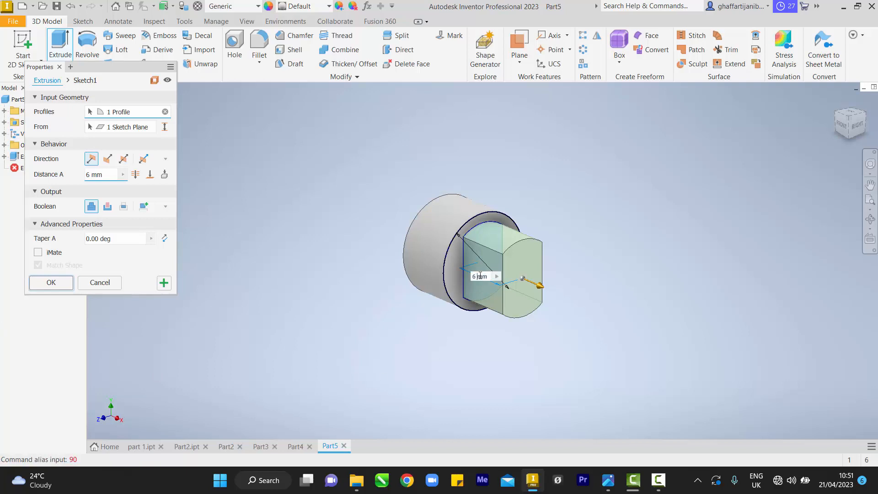
type("90")
key("Return")
key("Return")
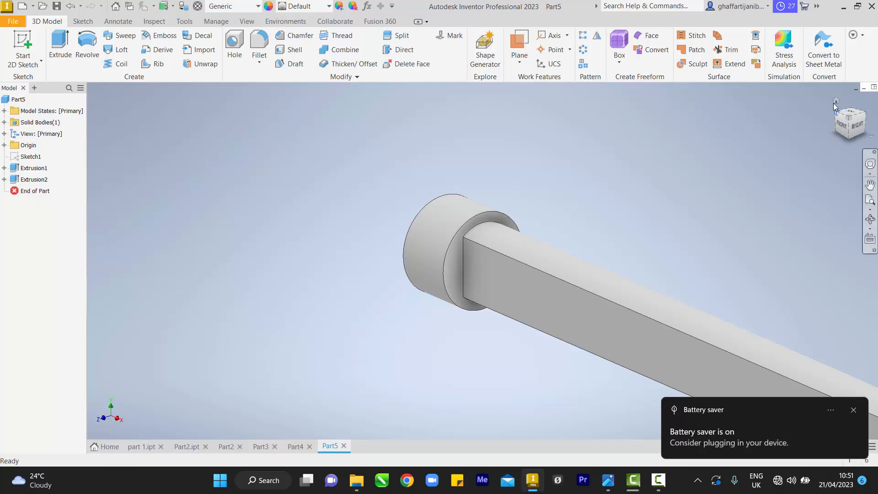
left_click(832, 99)
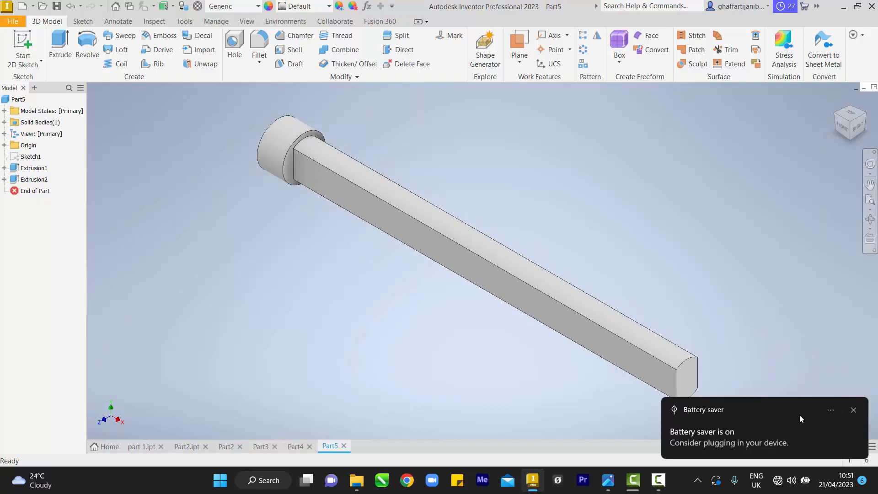
left_click(658, 481)
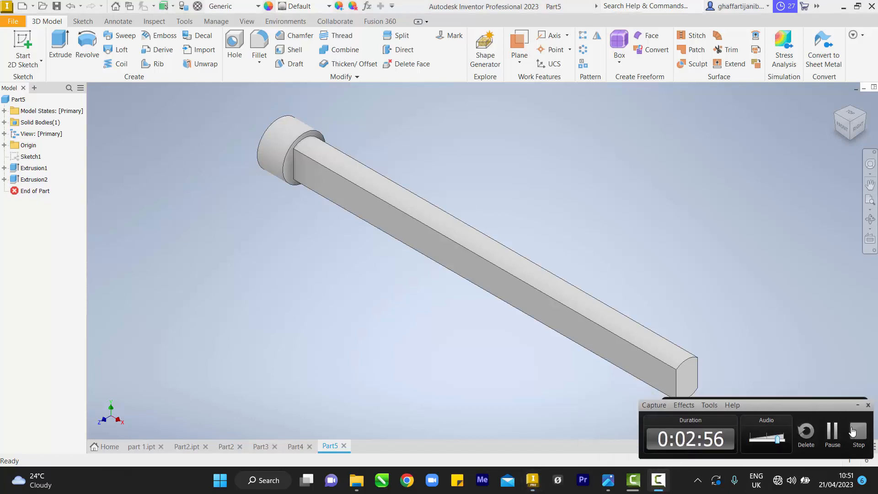
left_click(826, 438)
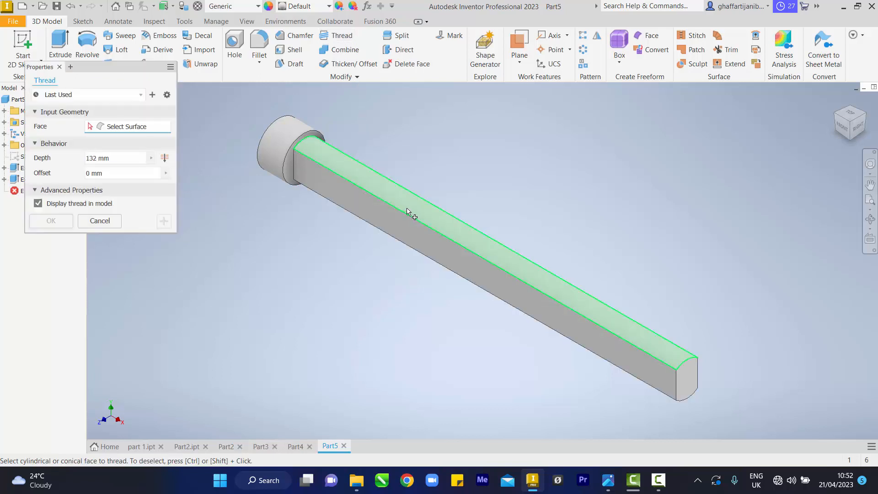
- Add an M8x1.25 thread to both curved faces of the shank with a depth of 50 mm and an offset of 40 mm
left_click(403, 235)
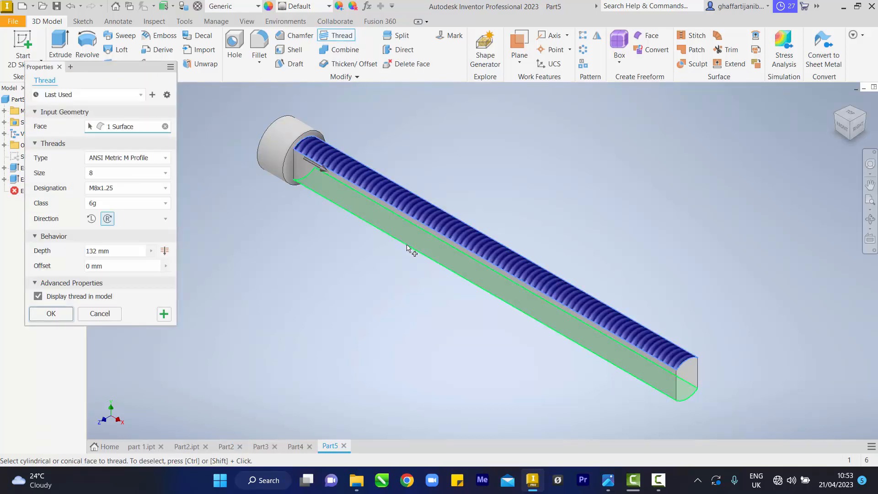
left_click(407, 247)
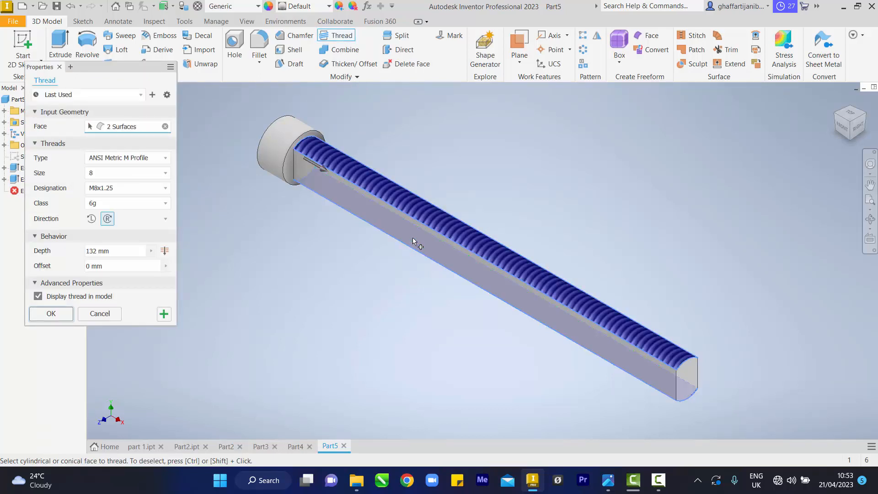
left_click(115, 252)
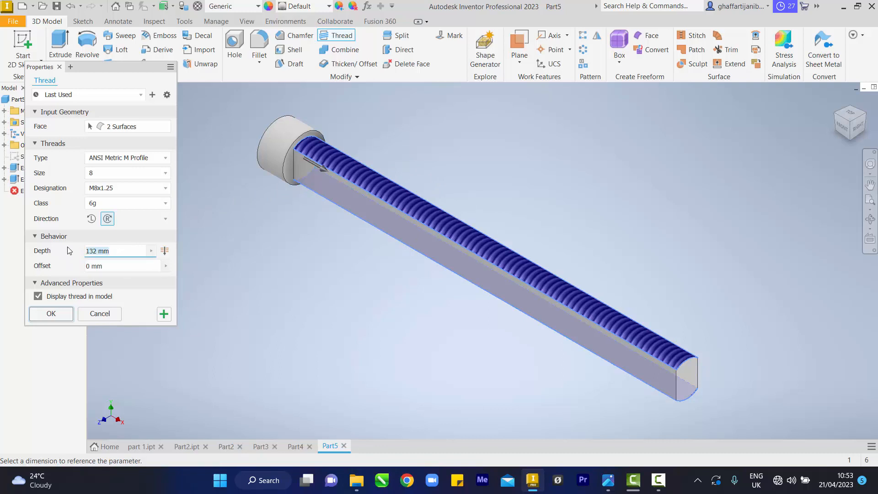
type("50")
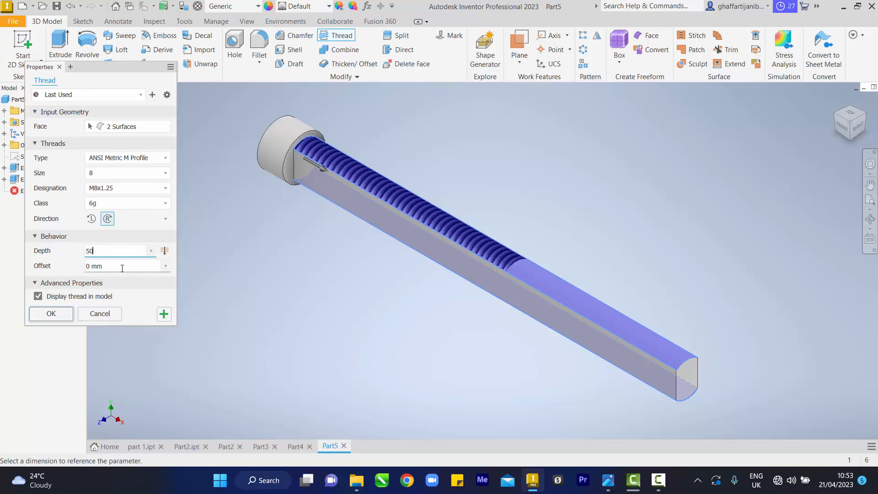
key("Tab")
left_click(96, 265)
left_click_drag(111, 271, 70, 267)
type("40")
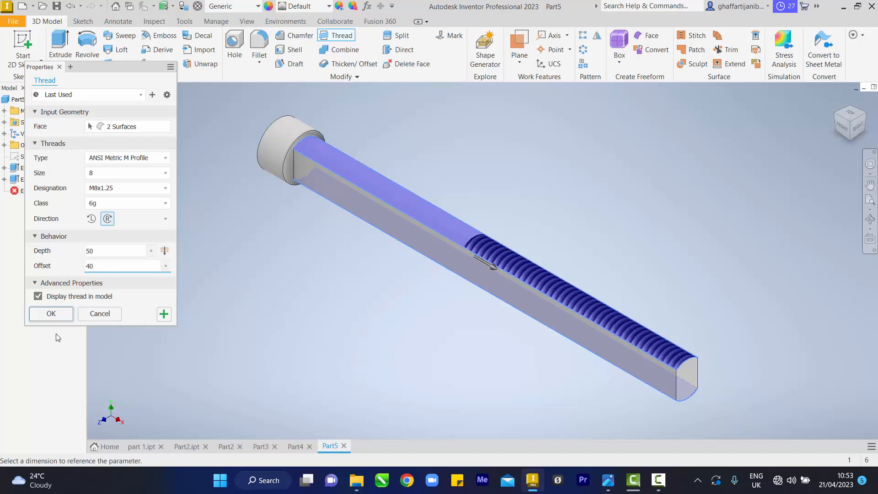
left_click(51, 314)
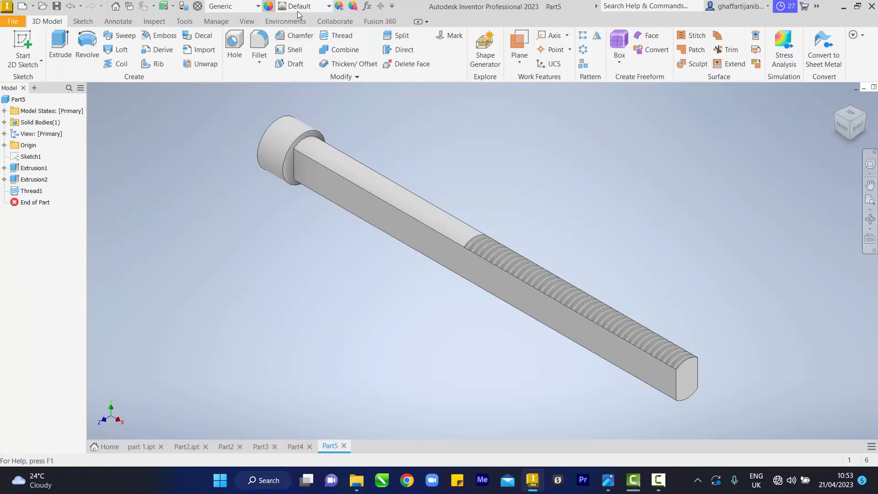
- Change the part's appearance to Aluminum - Flat
left_click(323, 6)
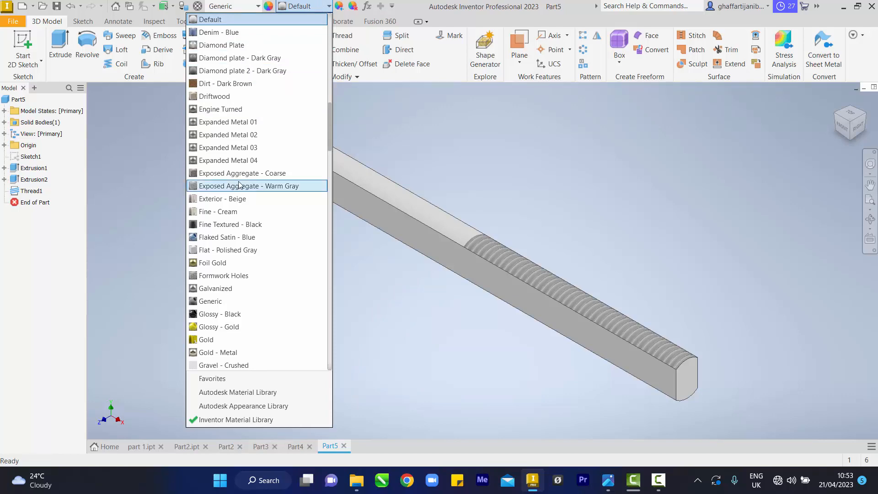
scroll(239, 184, "up", 4)
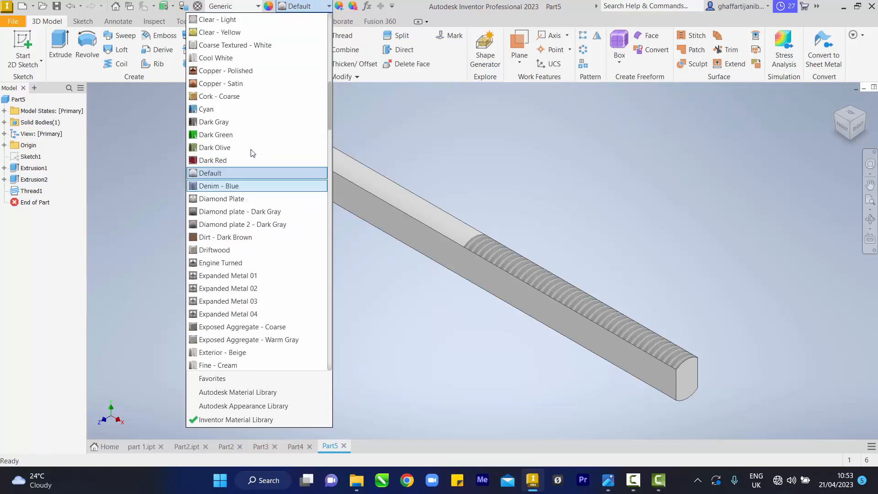
scroll(253, 152, "up", 15)
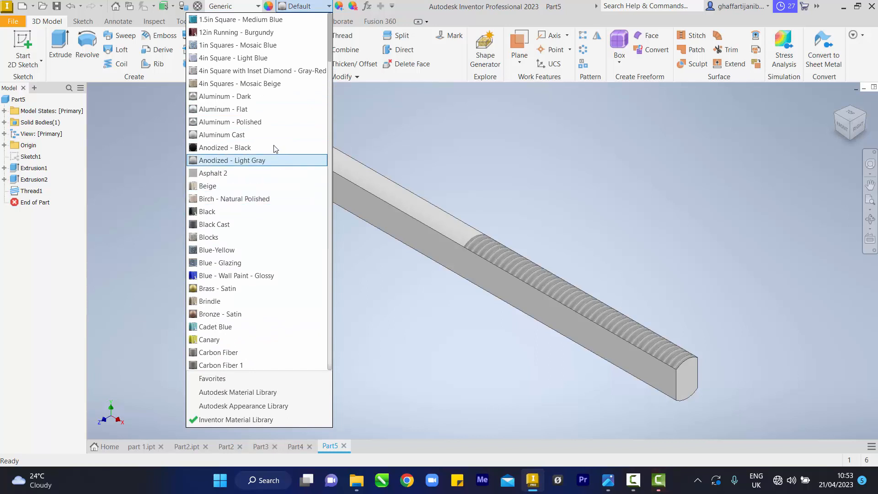
left_click(263, 107)
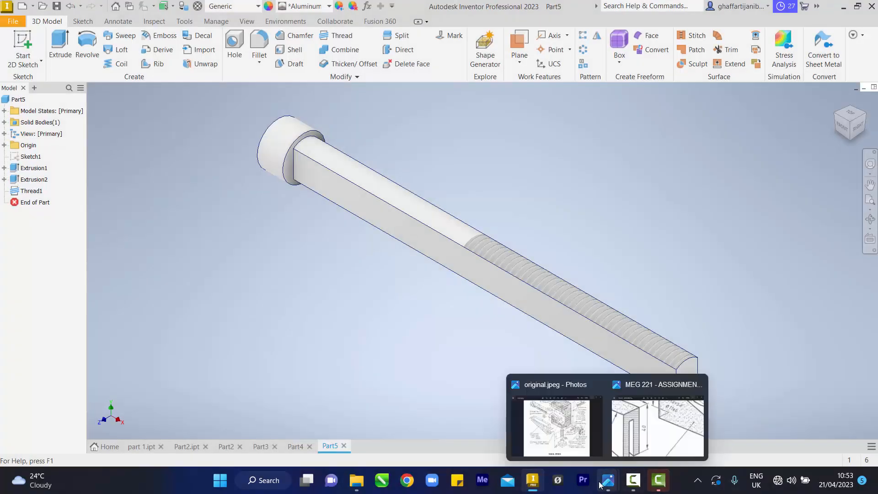
mouse_move(538, 489)
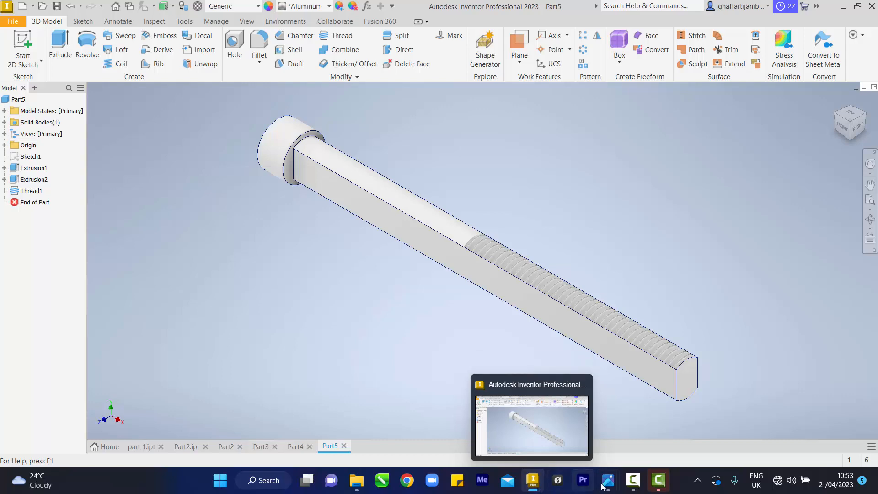